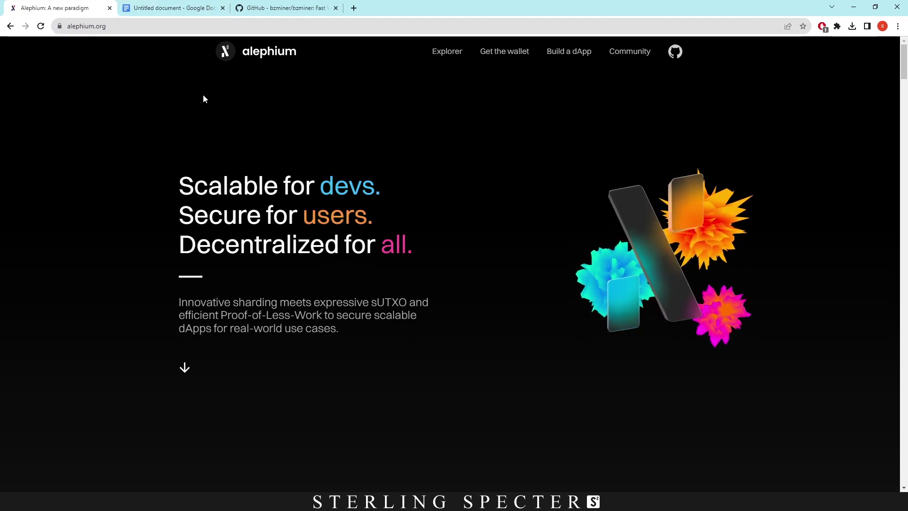
Step: Review the Alephium overclocking notes in the Google document and the overclock options in the BzMiner README on GitHub
left_click(177, 8)
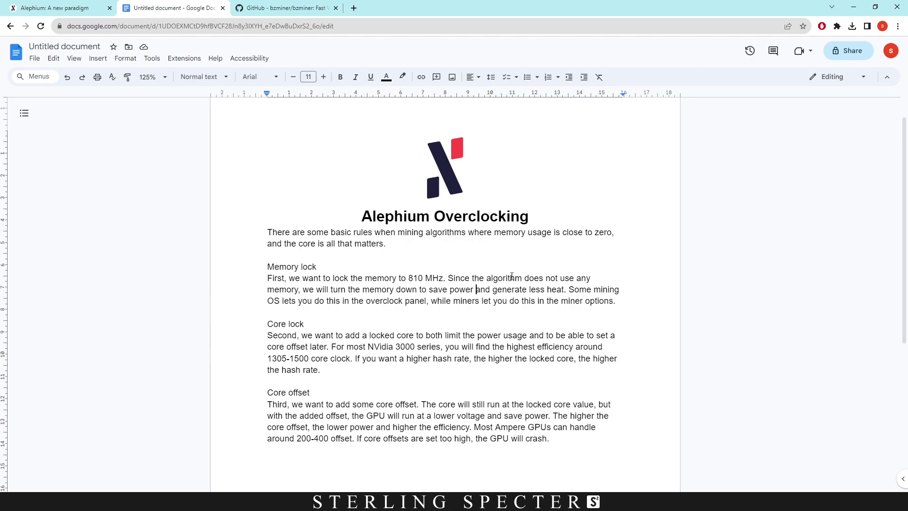
left_click(309, 4)
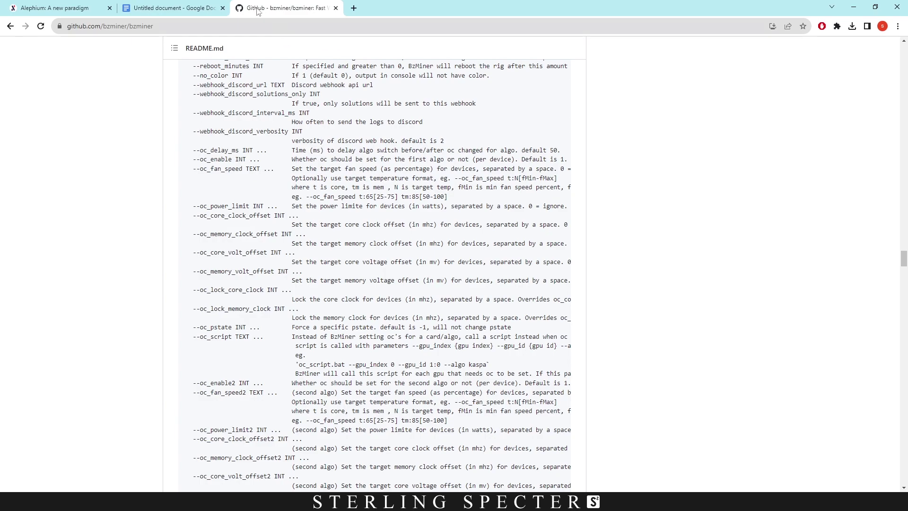
left_click(190, 7)
scroll(373, 381, "down", 1)
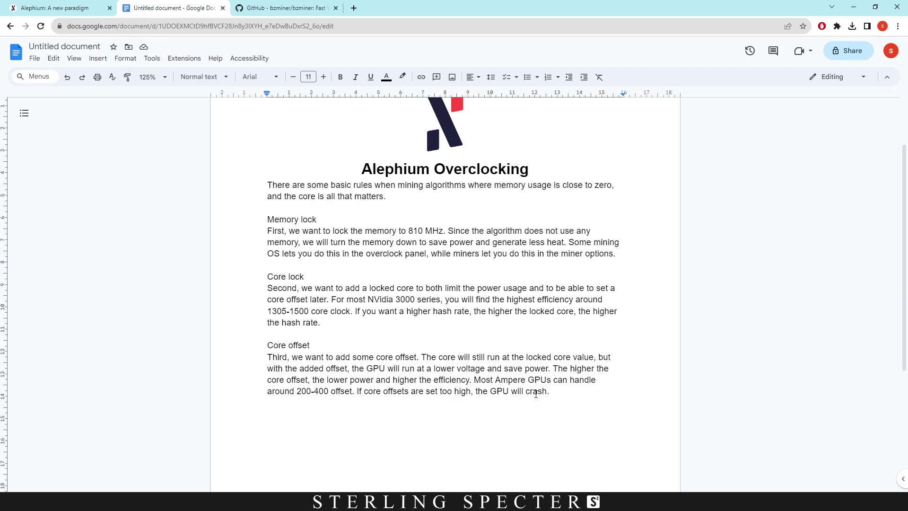
Step: Switch to the alph batch file in Notepad, reposition its window over the document and return to the browser
key("alt+Tab")
left_click_drag(631, 112, 680, 158)
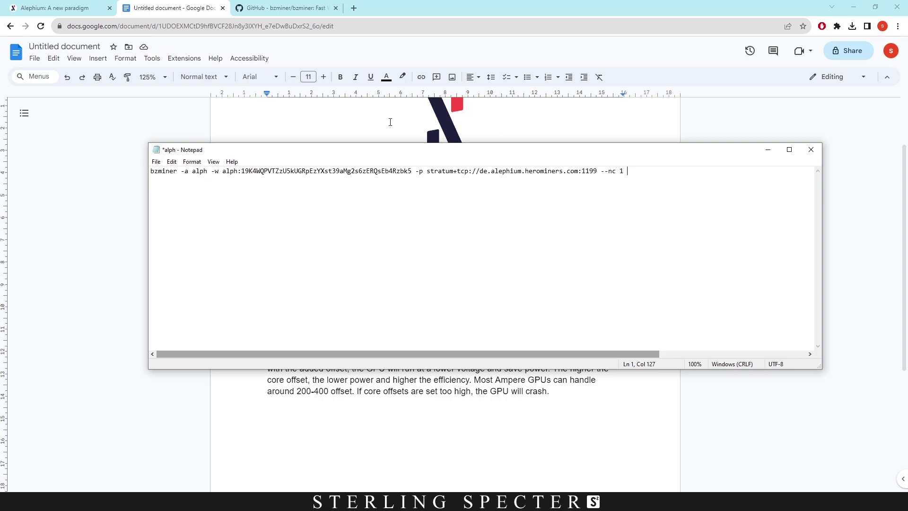
key("alt+Tab")
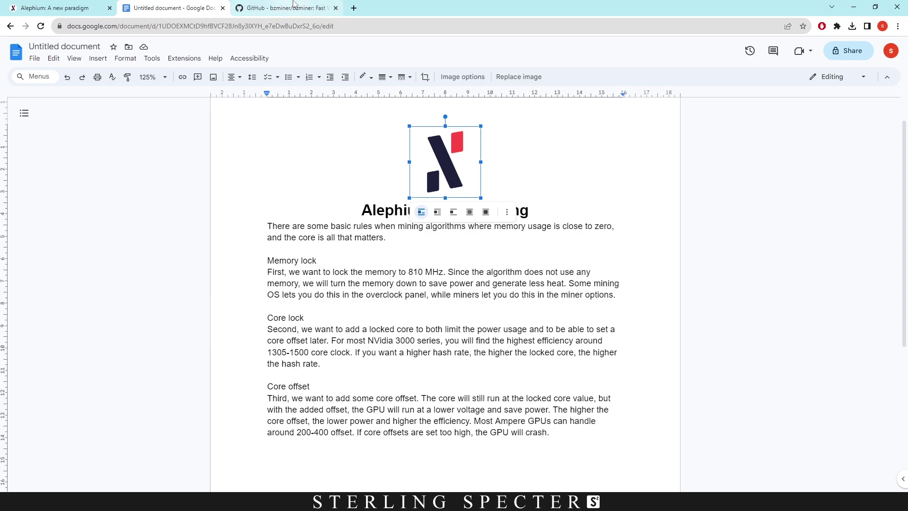
Step: Copy the --oc_lock_memory_clock option from the BzMiner README and append it to the alph miner command with value 810
left_click(296, 7)
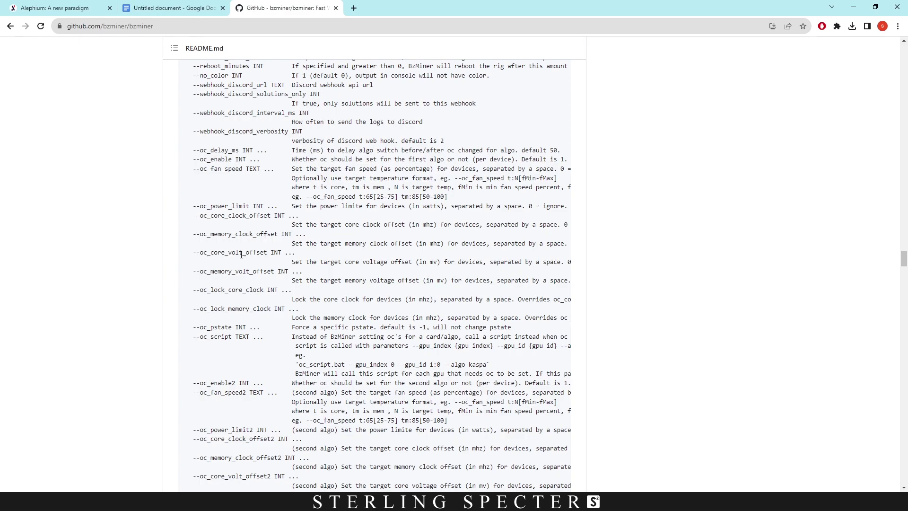
double_click(210, 311)
left_click_drag(271, 309, 194, 309)
key("ctrl+c")
key("alt+Tab")
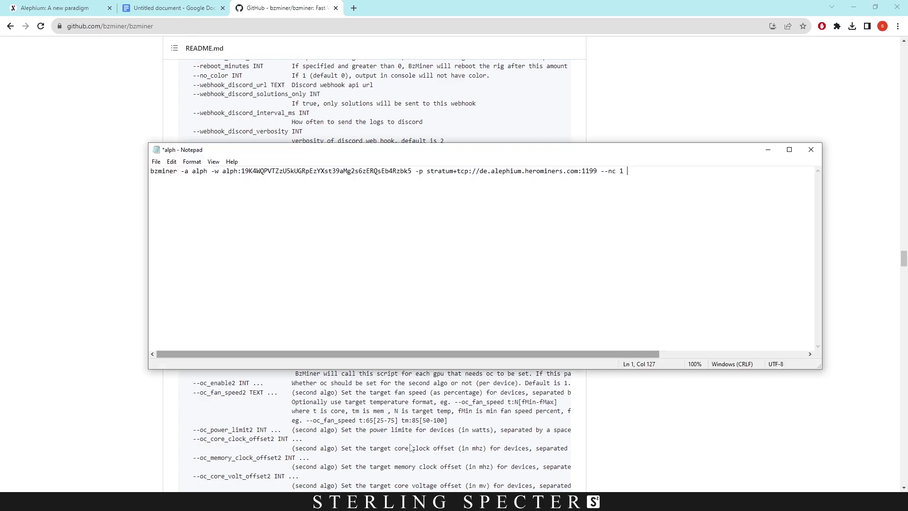
key("ctrl+v")
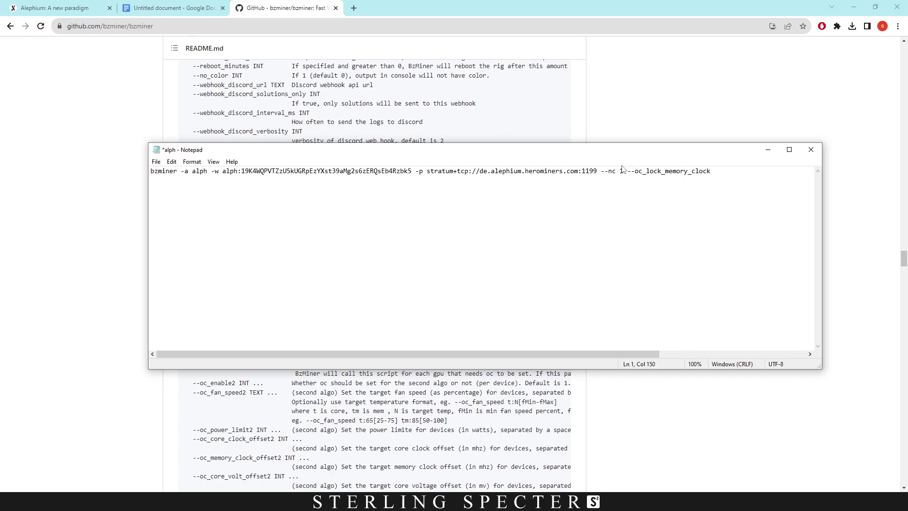
type("810")
type("810")
key("BackSpace")
key("BackSpace")
key("BackSpace")
Step: Copy --oc_lock_core_clock from the README and append it with value 1250 to the alph command, separated by a single space
left_click(177, 5)
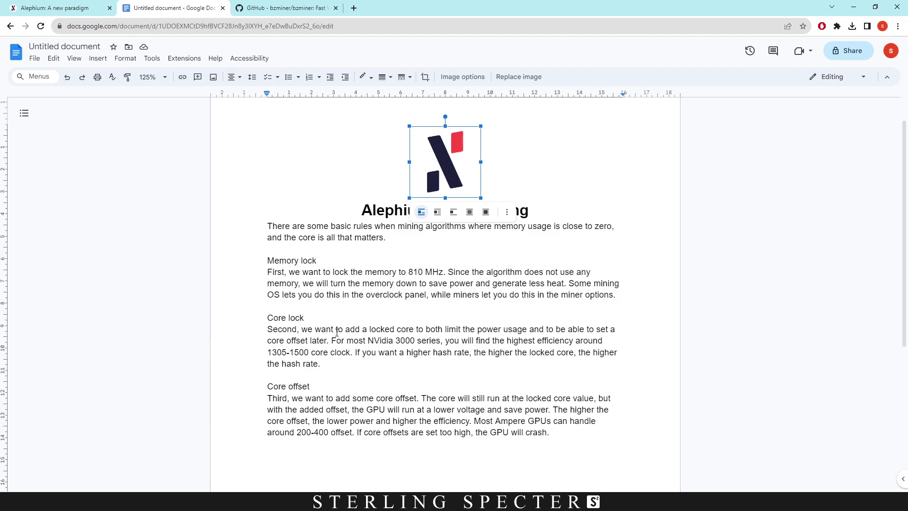
key("ctrl+Tab")
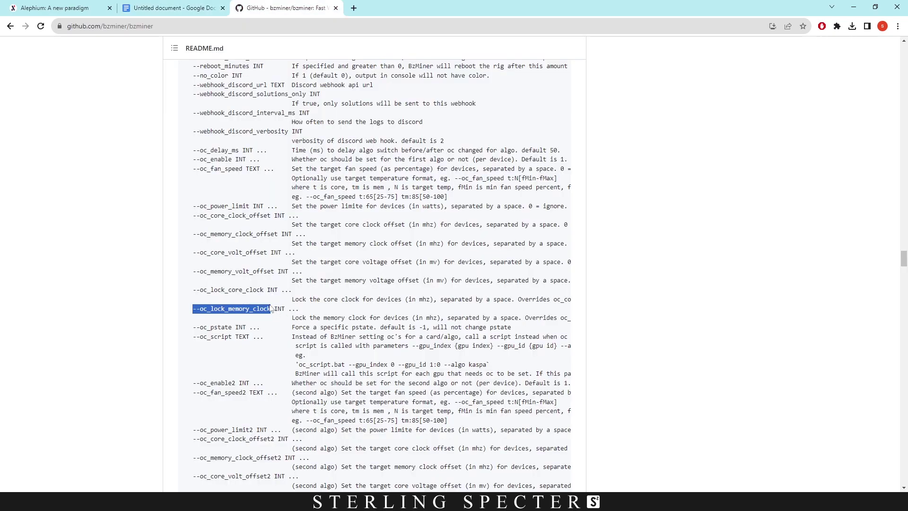
left_click_drag(264, 291, 193, 291)
key("ctrl+c")
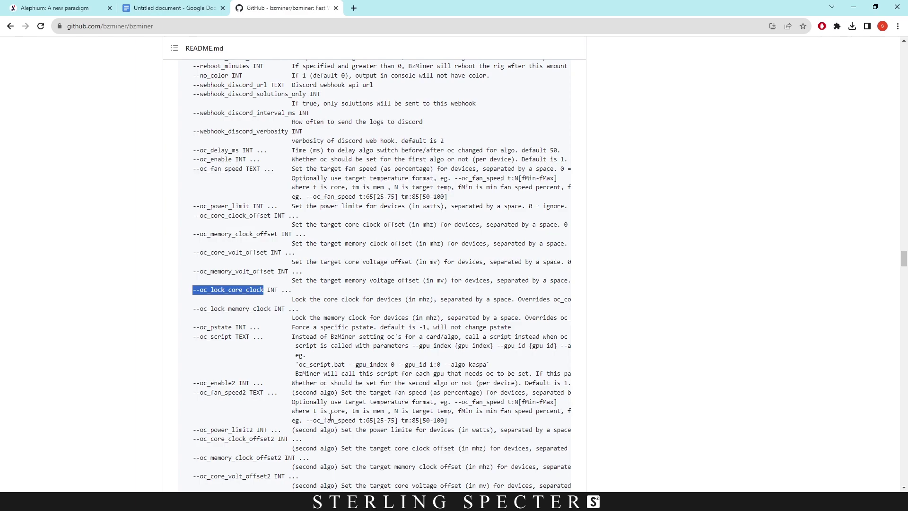
key("alt+Tab")
key("ctrl+v")
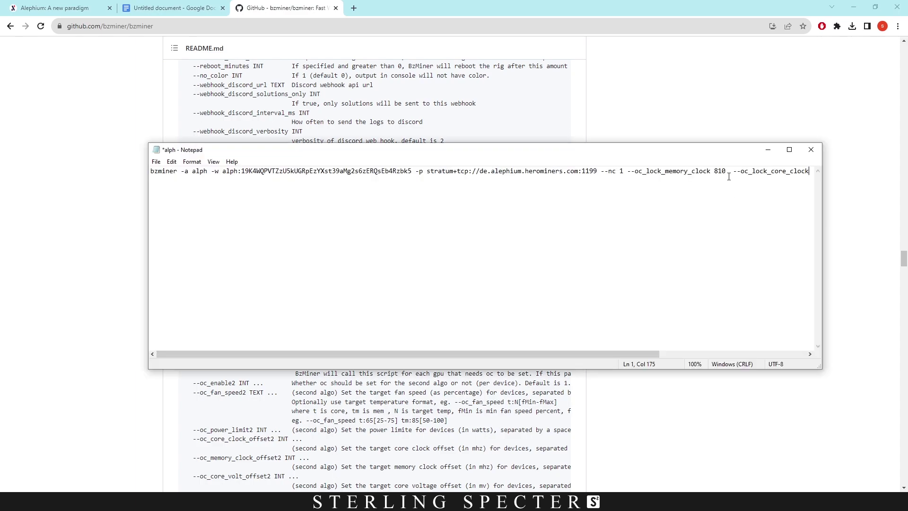
left_click(730, 171)
key("BackSpace")
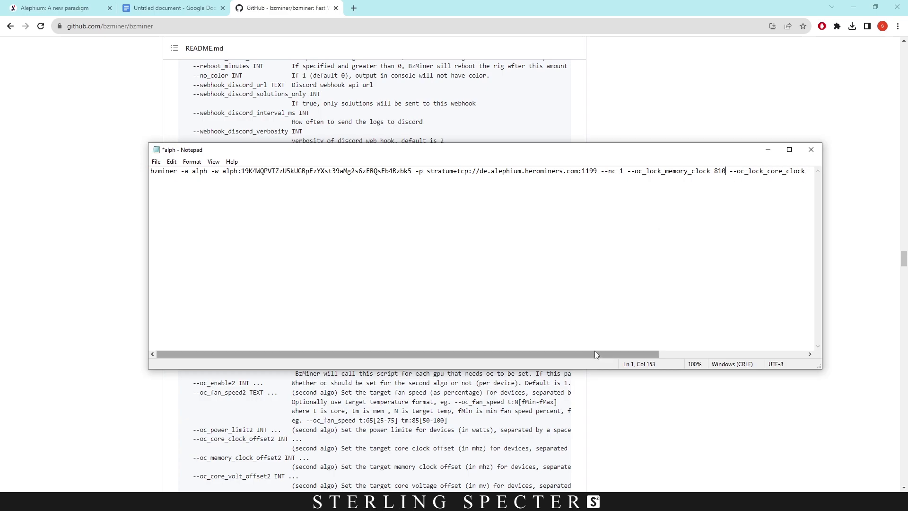
left_click_drag(595, 354, 741, 353)
left_click(620, 172)
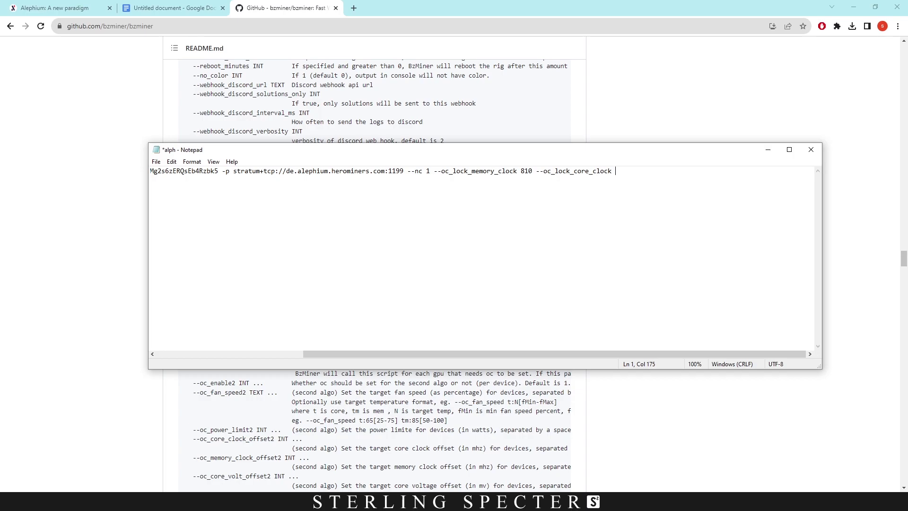
type("1250")
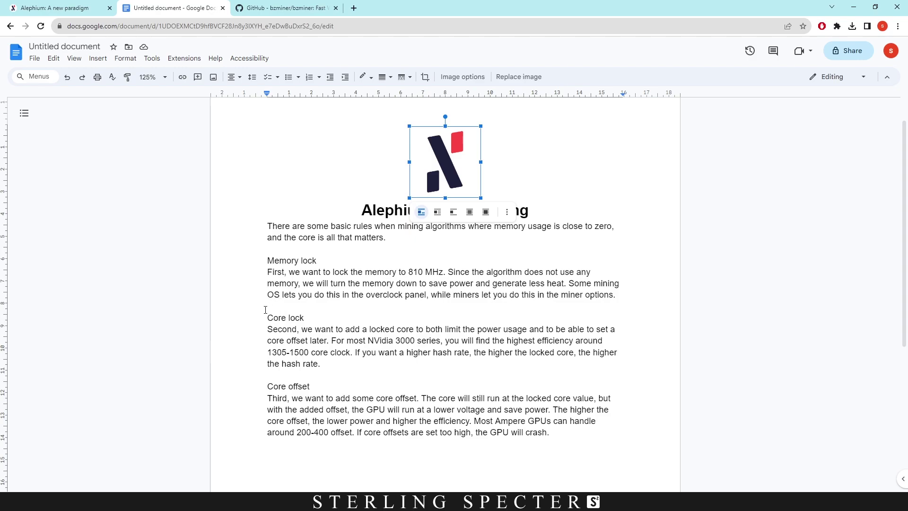
Step: Copy --oc_core_clock_offset from the BzMiner README and append it to the alph miner command with value 120
left_click(255, 2)
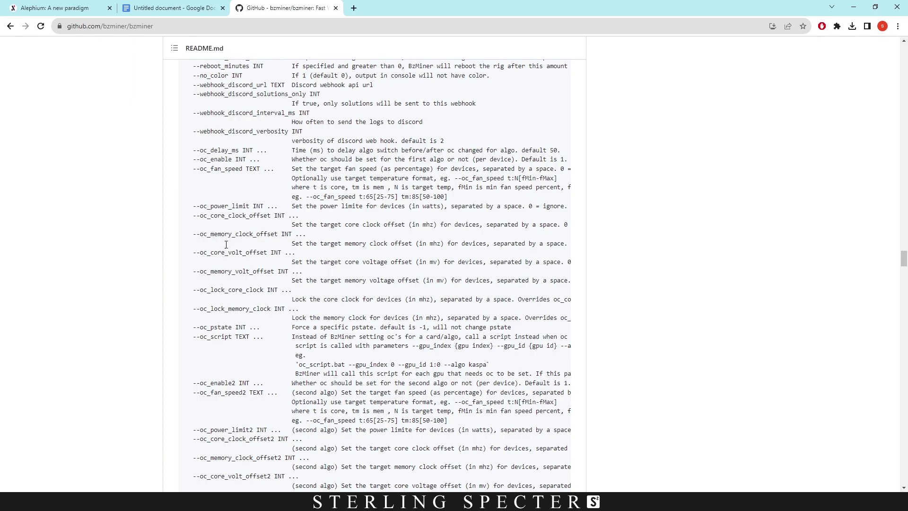
left_click_drag(271, 216, 194, 216)
key("ctrl+c")
key("alt+Tab")
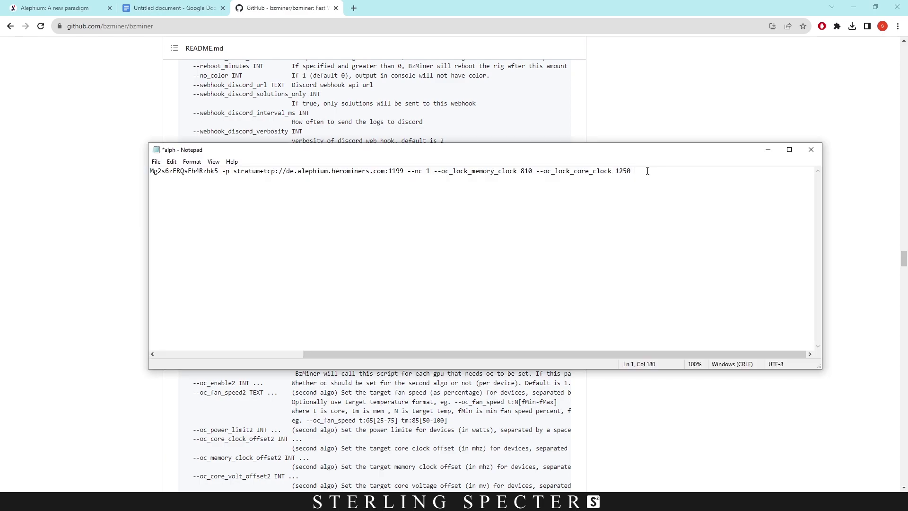
key("ctrl+v")
type("120")
Step: Copy --oc_power_limit from the BzMiner README and append it to the alph miner command with value 95
left_click(362, 100)
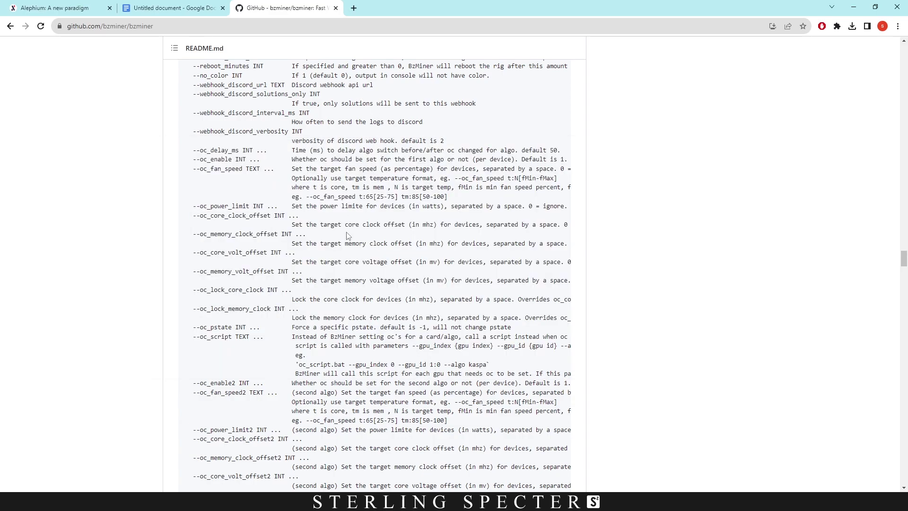
left_click_drag(249, 206, 194, 206)
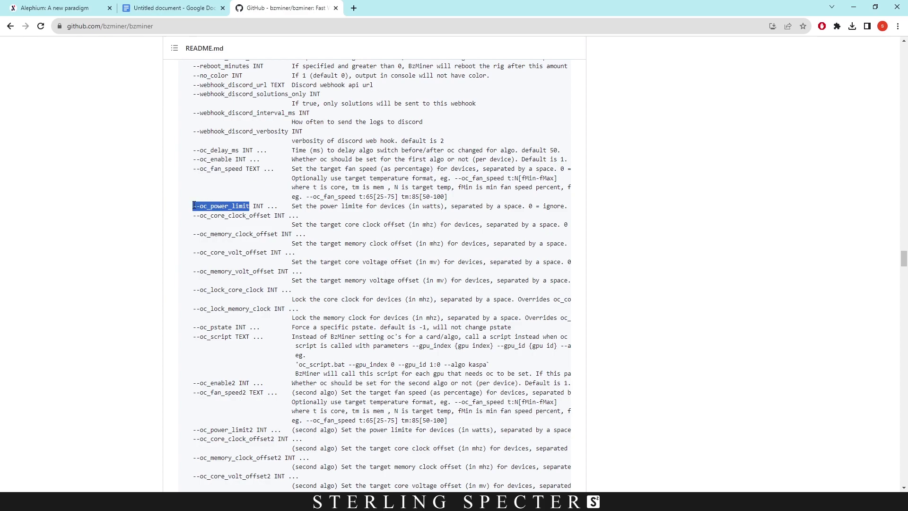
key("alt+Tab")
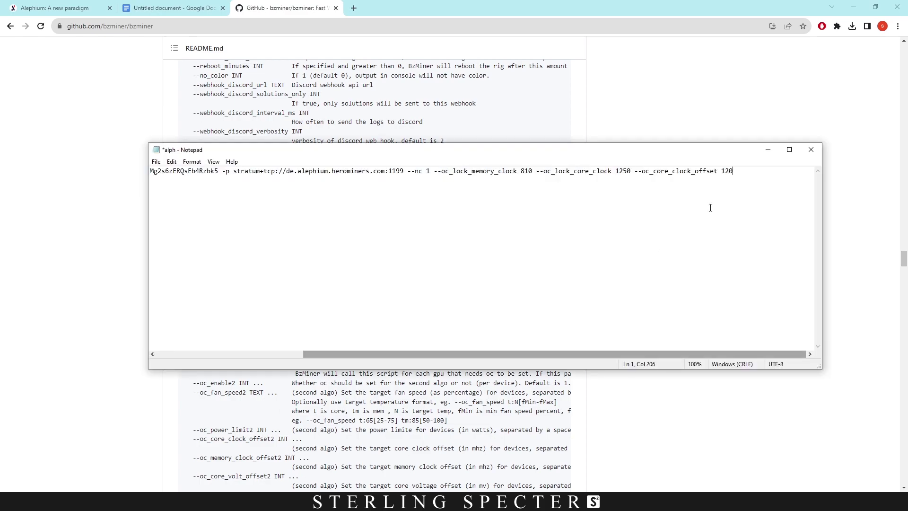
key("alt+Tab")
left_click(283, 166)
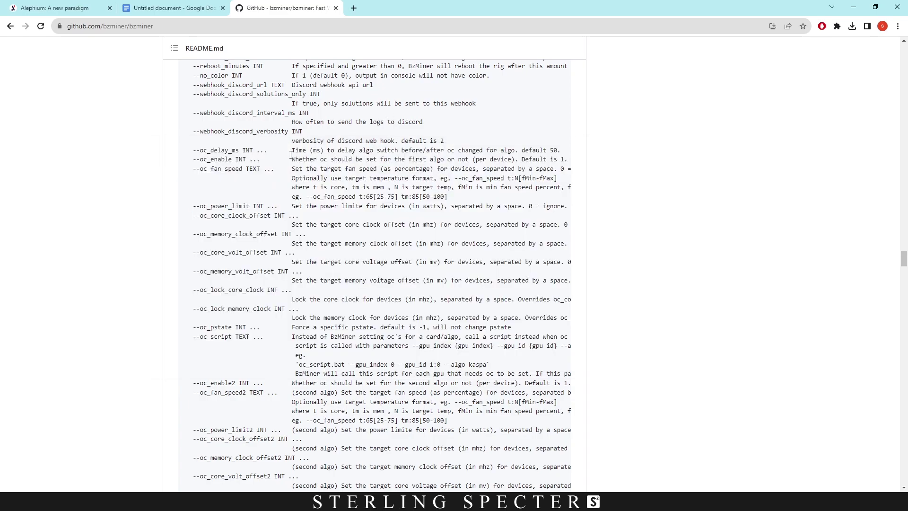
left_click_drag(250, 206, 193, 204)
key("ctrl+c")
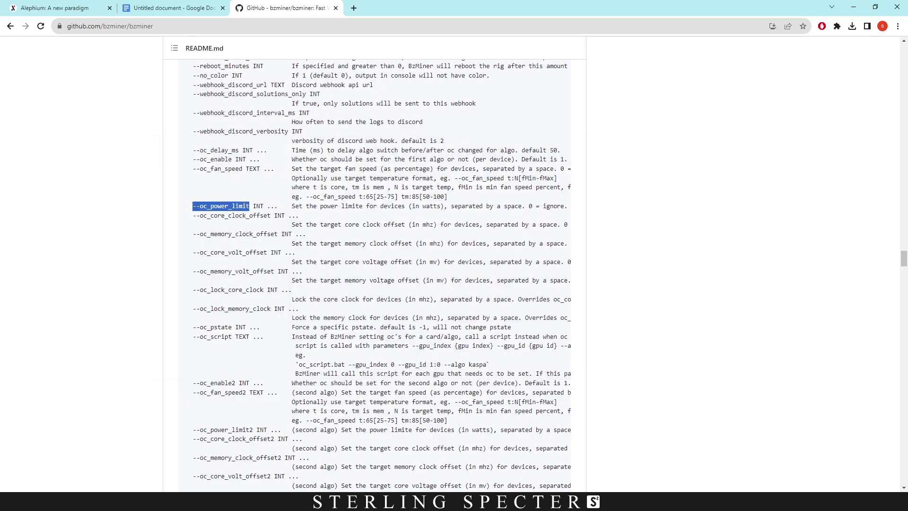
key("alt+Tab")
key("ctrl+v")
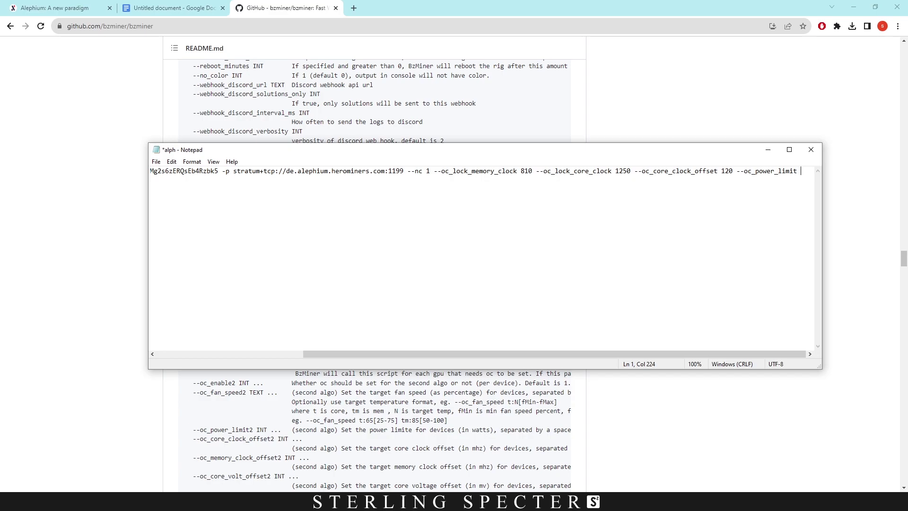
type("95")
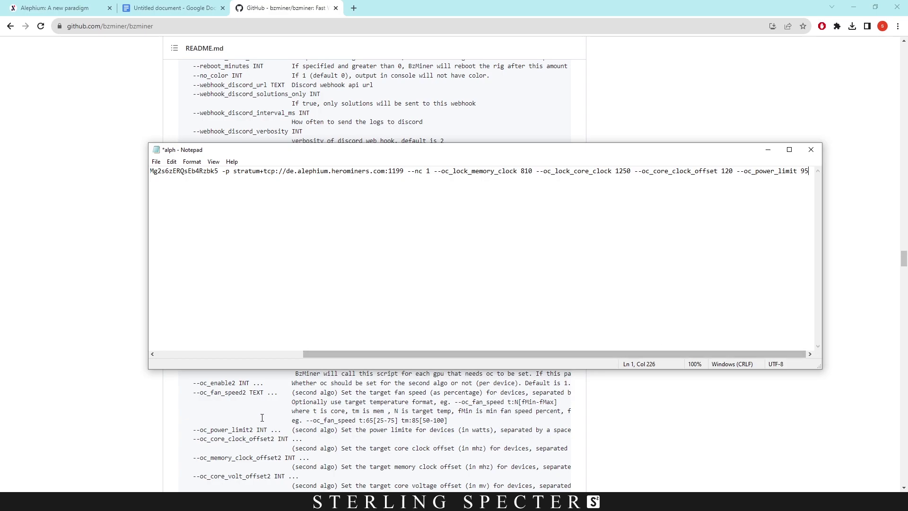
Step: Copy --oc_fan_speed from the README, append it to the alph miner command with value 65, and close the Notepad file
left_click(261, 400)
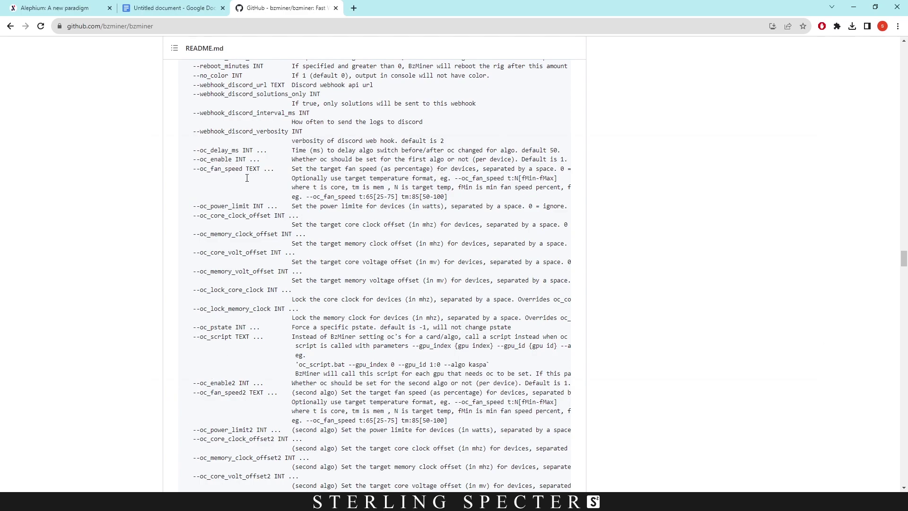
left_click_drag(243, 169, 194, 170)
key("ctrl+c")
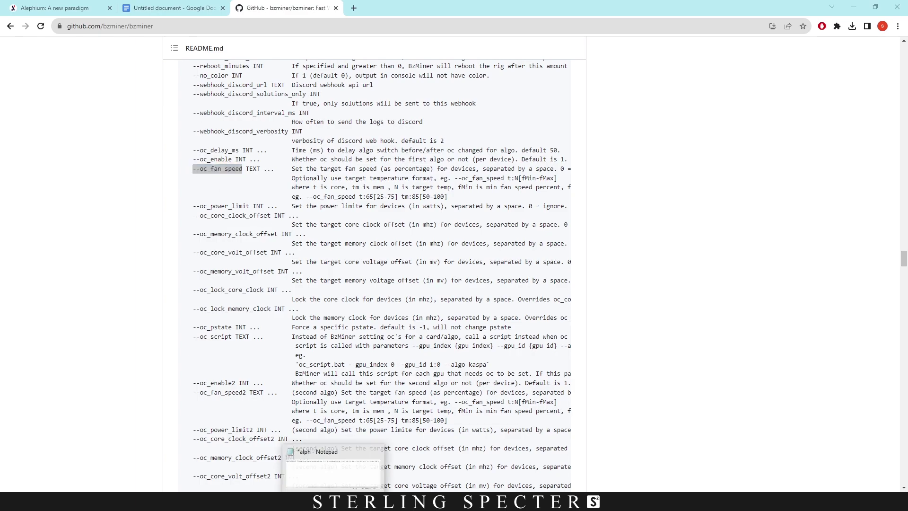
left_click(335, 502)
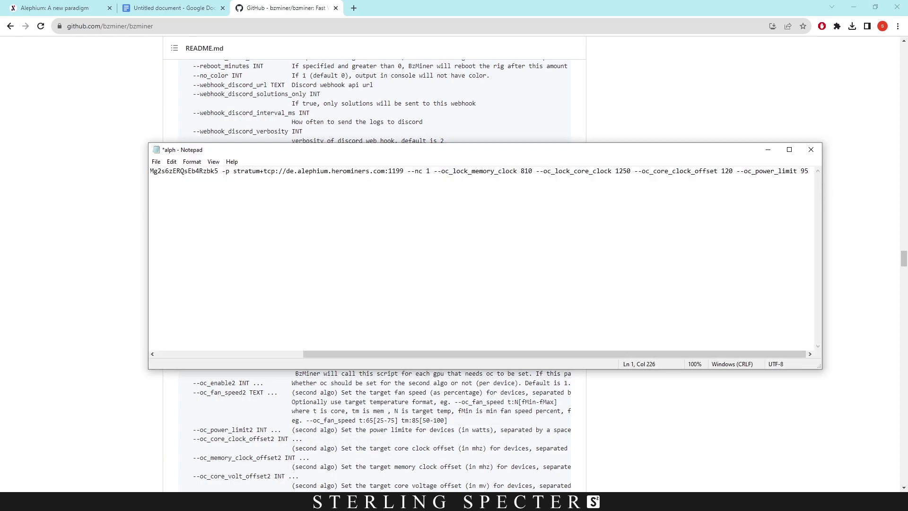
key("ctrl+v")
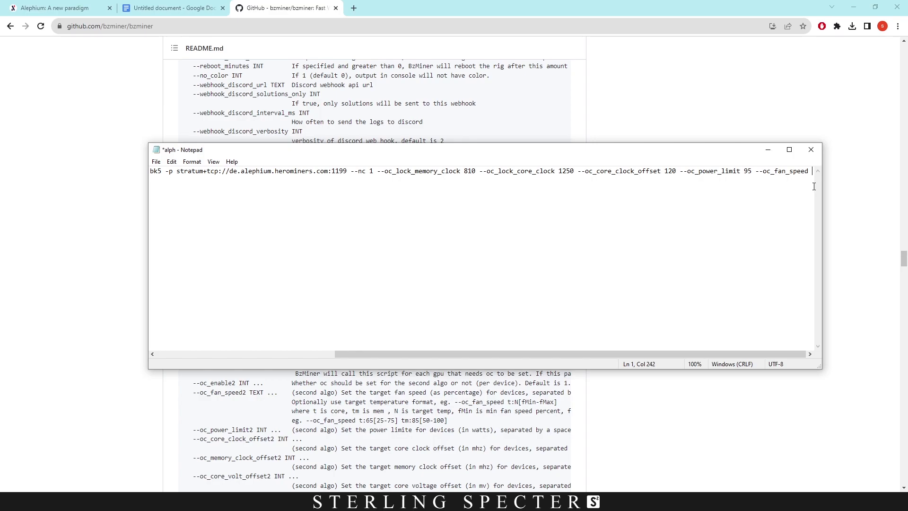
type("65")
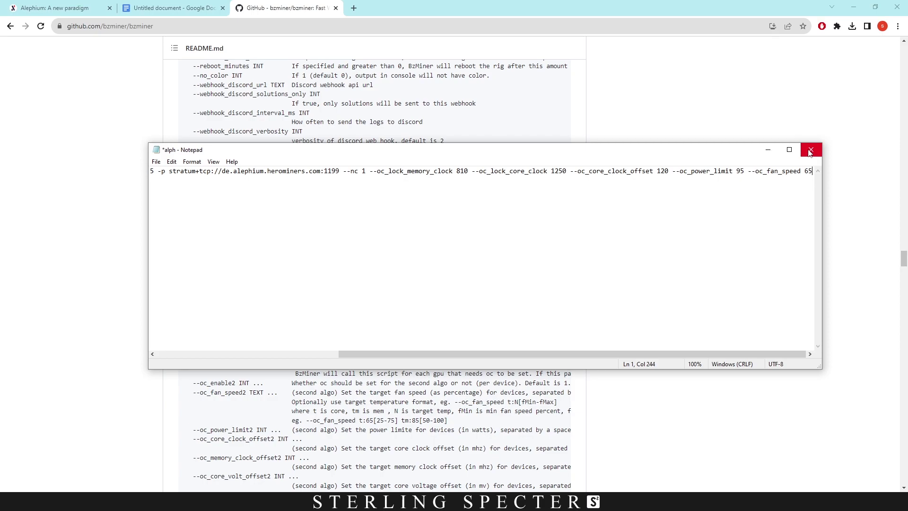
left_click(812, 154)
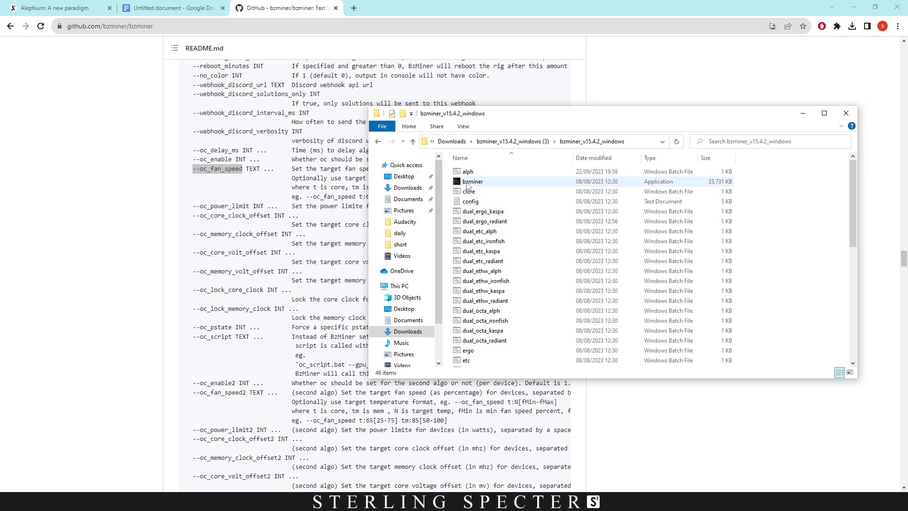
Step: Set the bzminer application in the bzminer_v15.4.2_windows folder to run as an administrator through its compatibility properties
right_click(476, 185)
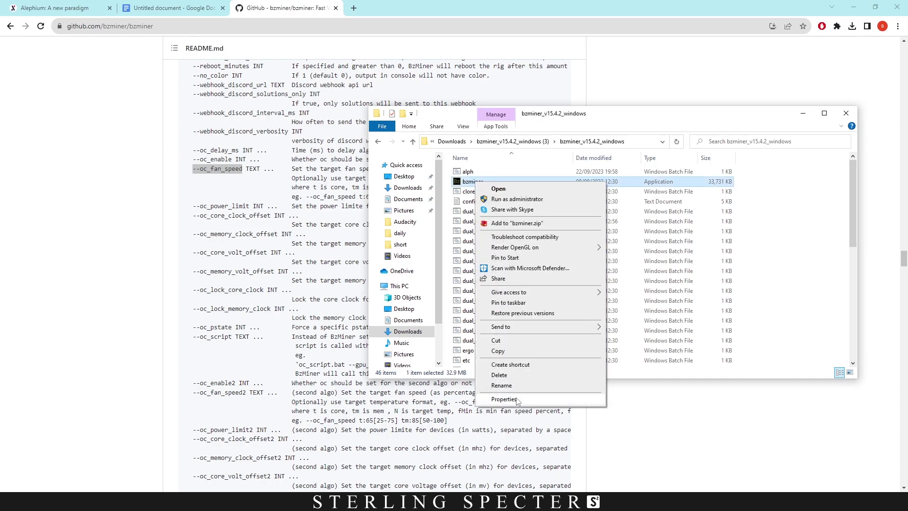
left_click(515, 398)
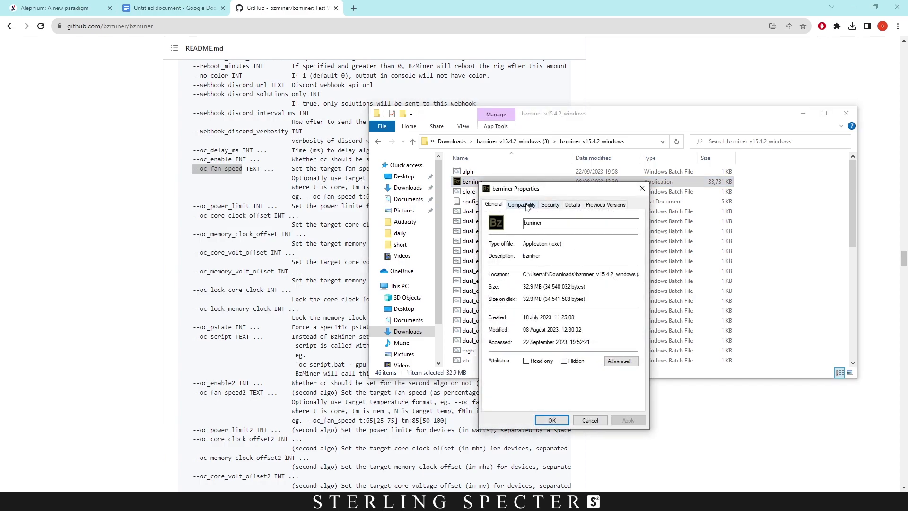
left_click(524, 205)
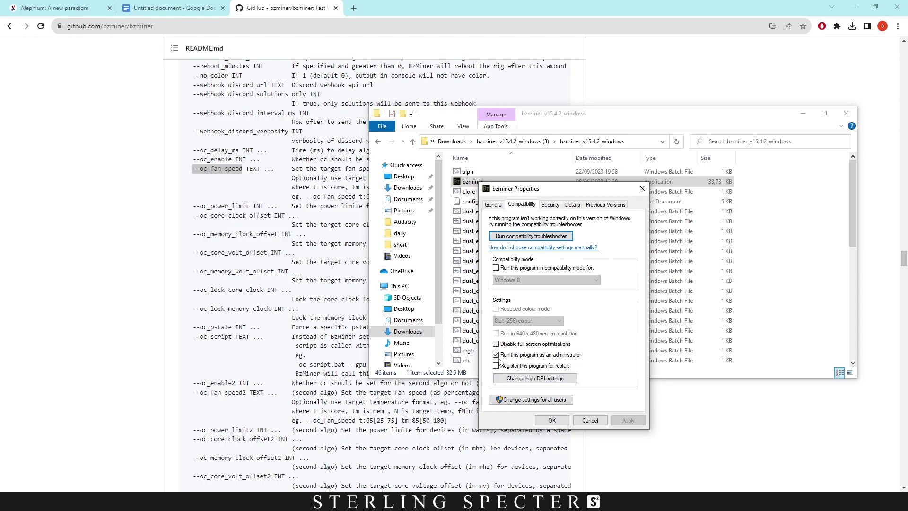
left_click(536, 356)
left_click(500, 355)
left_click(633, 420)
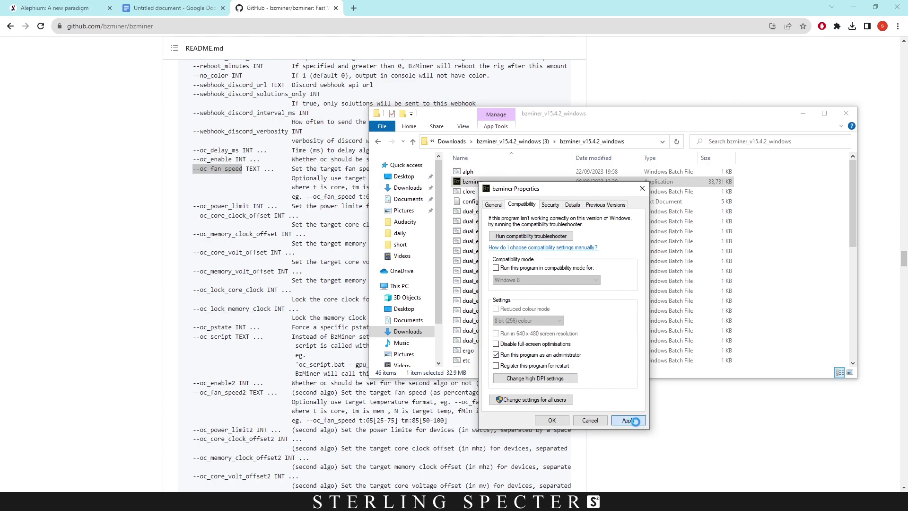
left_click(561, 423)
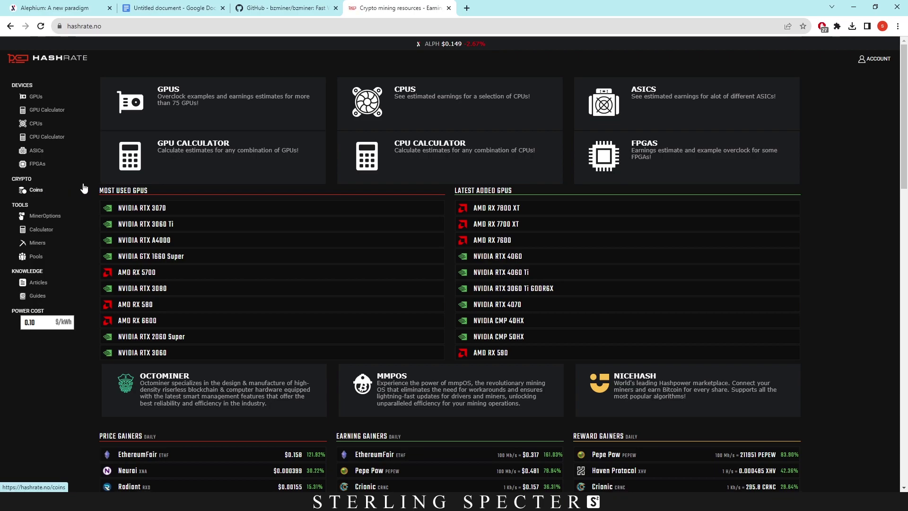
Step: Open the RTX 3080 Ti overclock settings from the Alephium hashrate benchmarks and copy the lolMiner options "--coff 300 --cclk 1485 --mclk 810 --pl 300"
left_click(424, 44)
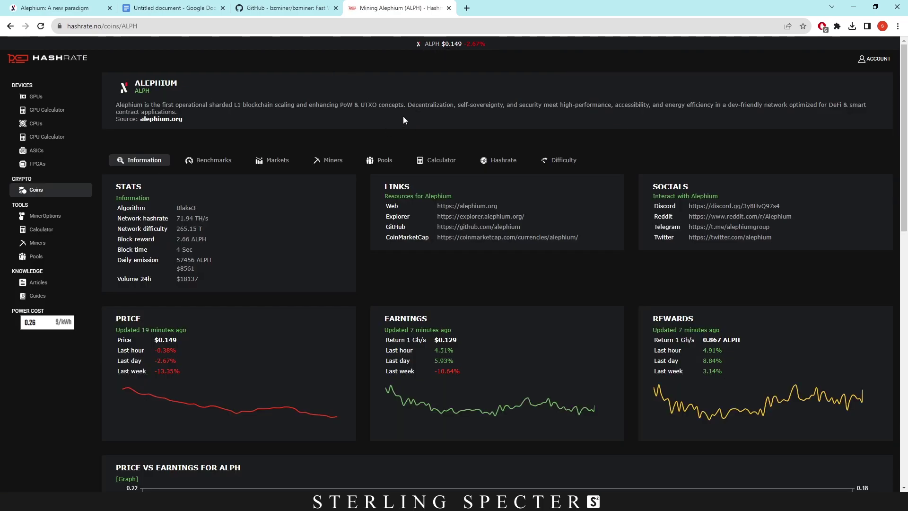
left_click(233, 164)
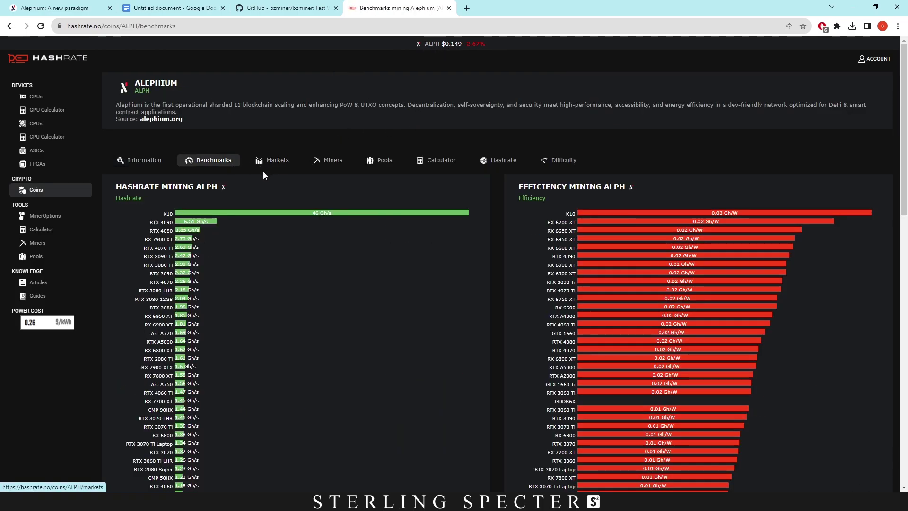
scroll(288, 200, "down", 2)
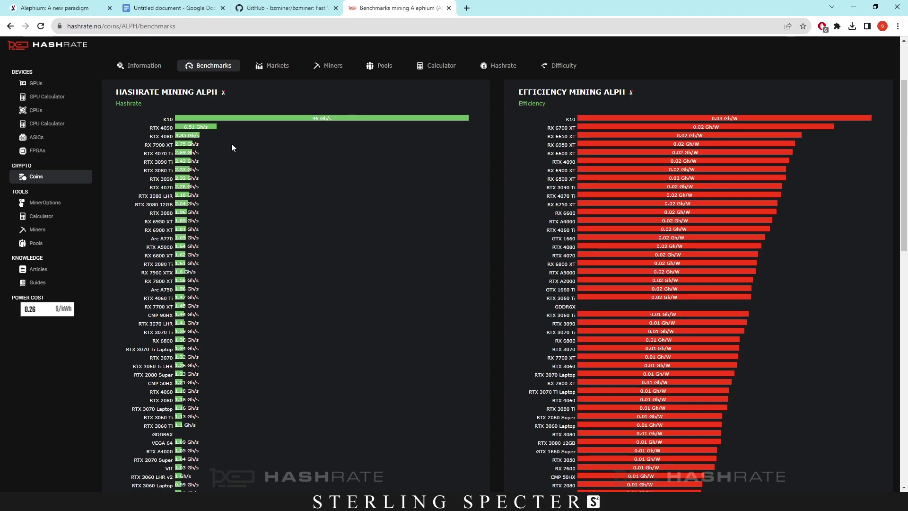
left_click(191, 175)
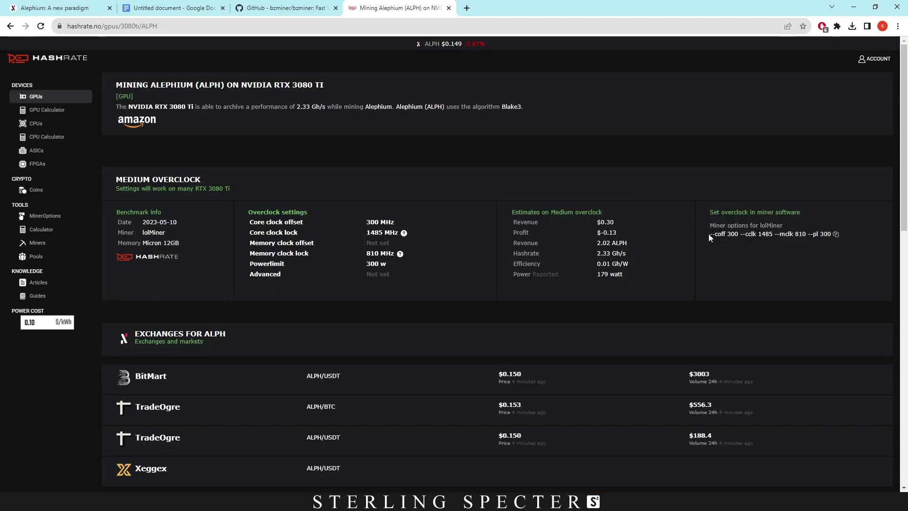
left_click_drag(709, 234, 835, 234)
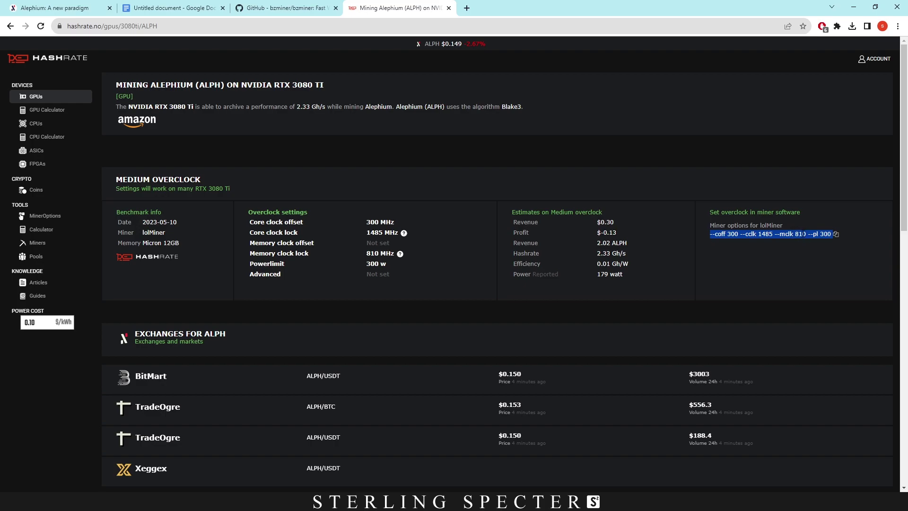
left_click(838, 234)
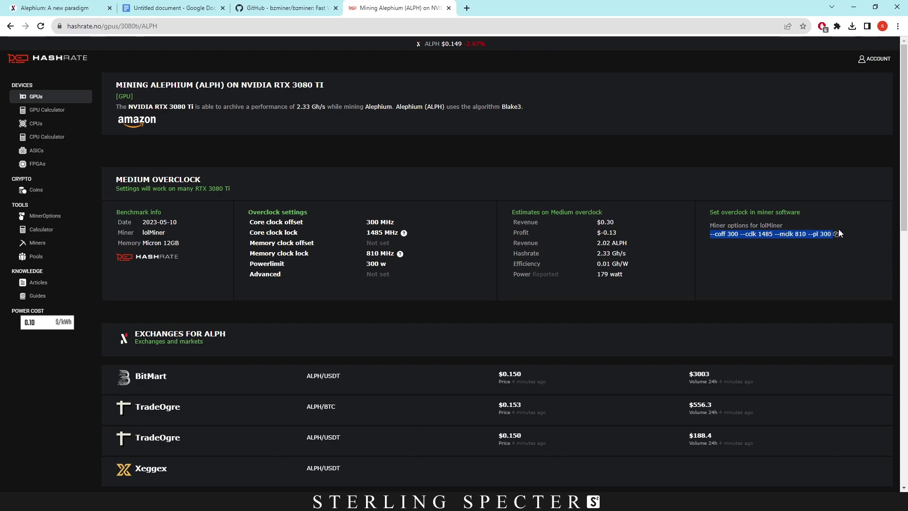